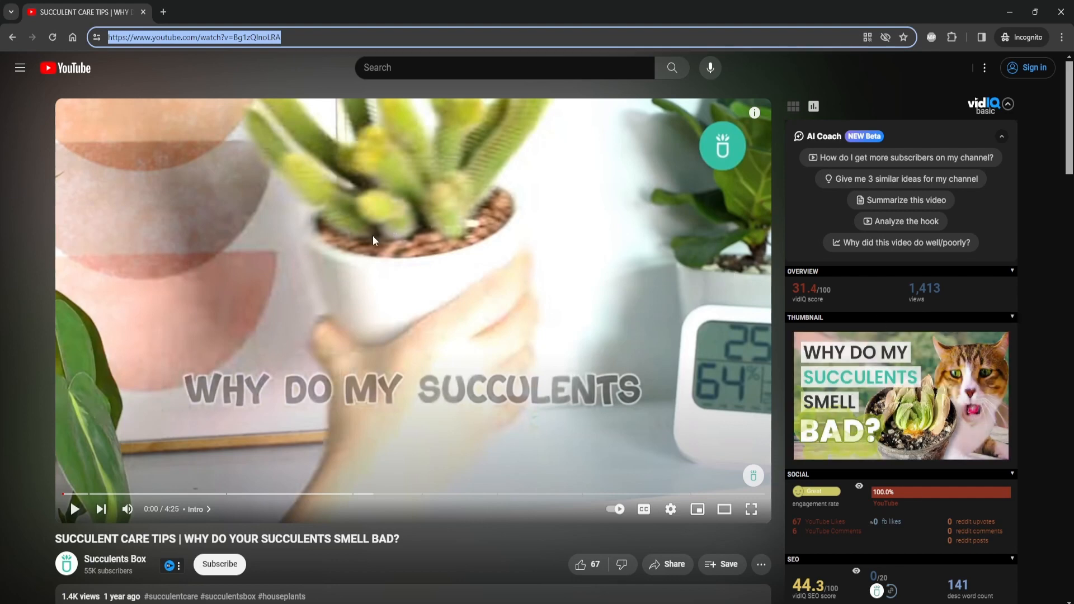
Step: Copy the full web address of the "Why do your succulents smell bad?" YouTube video
{"action": "left_click_drag", "start_coordinate": [349, 37], "coordinate": [74, 5]}
{"action": "right_click", "coordinate": [184, 36]}
{"action": "left_click", "coordinate": [249, 112]}
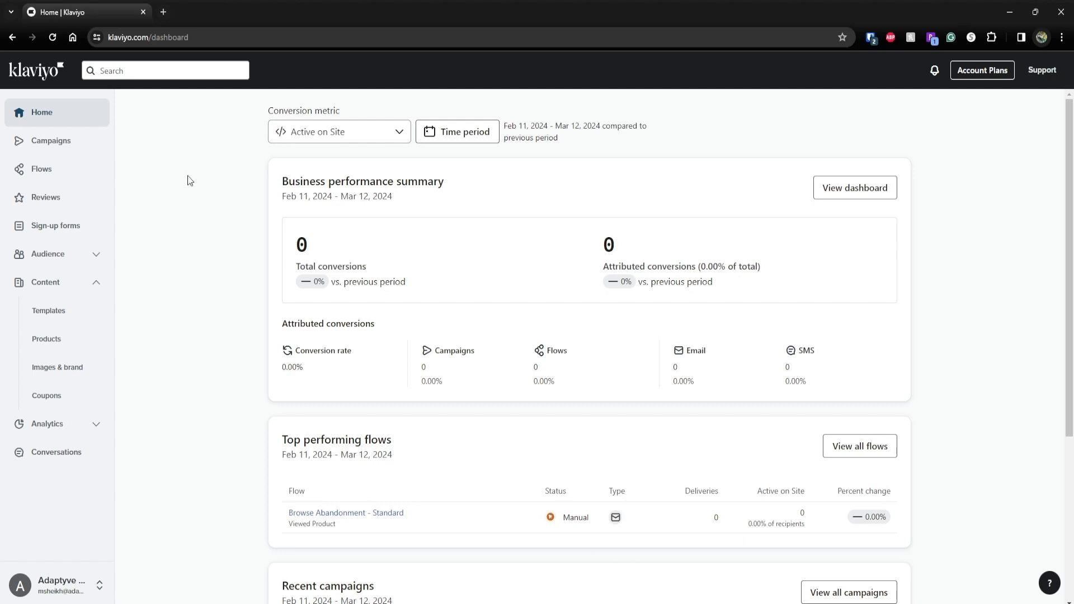
Step: In Klaviyo, create an email campaign dated Mar 12, 2024, adding "Video" at the start of the default campaign name
{"action": "left_click", "coordinate": [84, 145]}
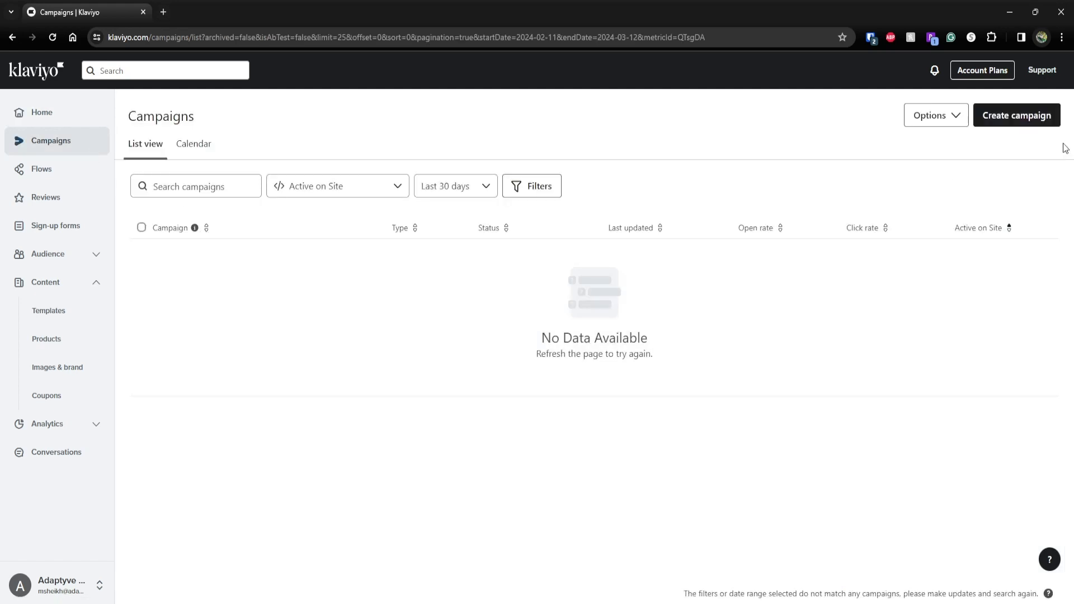
{"action": "left_click", "coordinate": [1031, 120]}
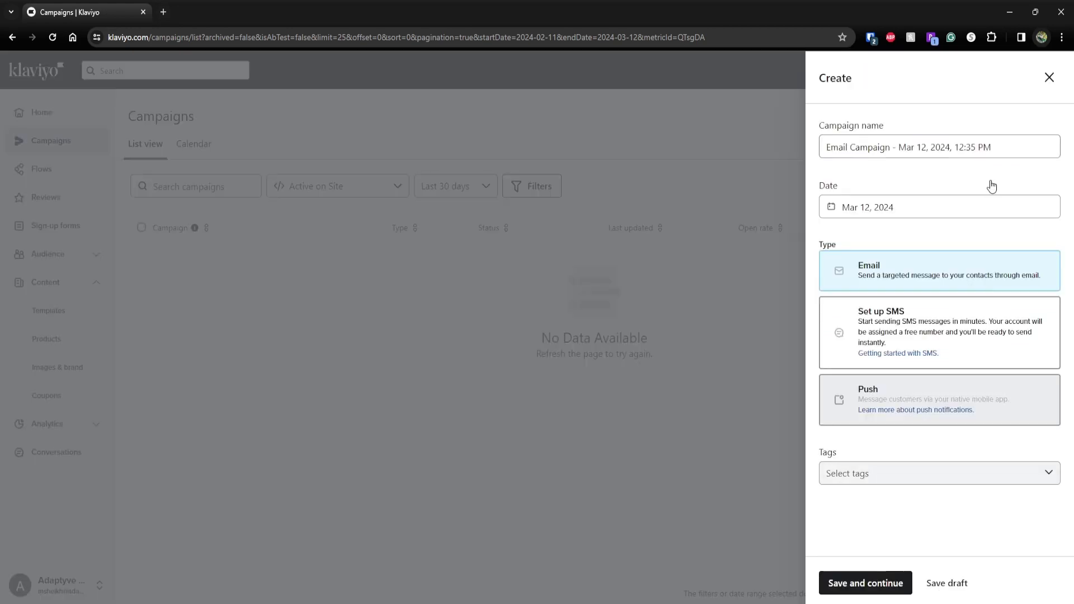
{"action": "left_click", "coordinate": [827, 150]}
{"action": "type", "text": "Video"}
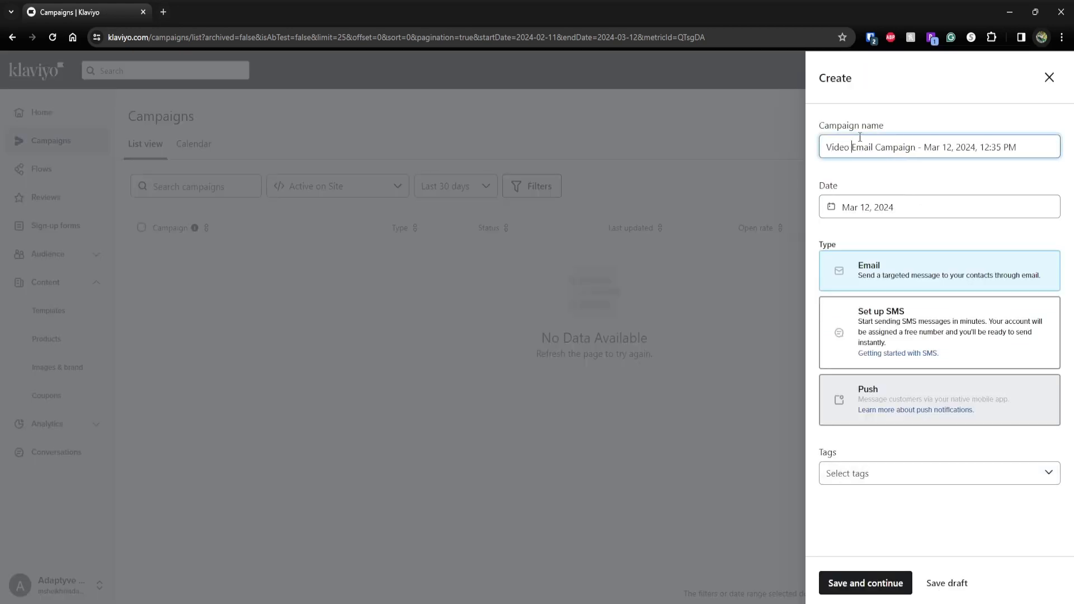
{"action": "left_click", "coordinate": [873, 579]}
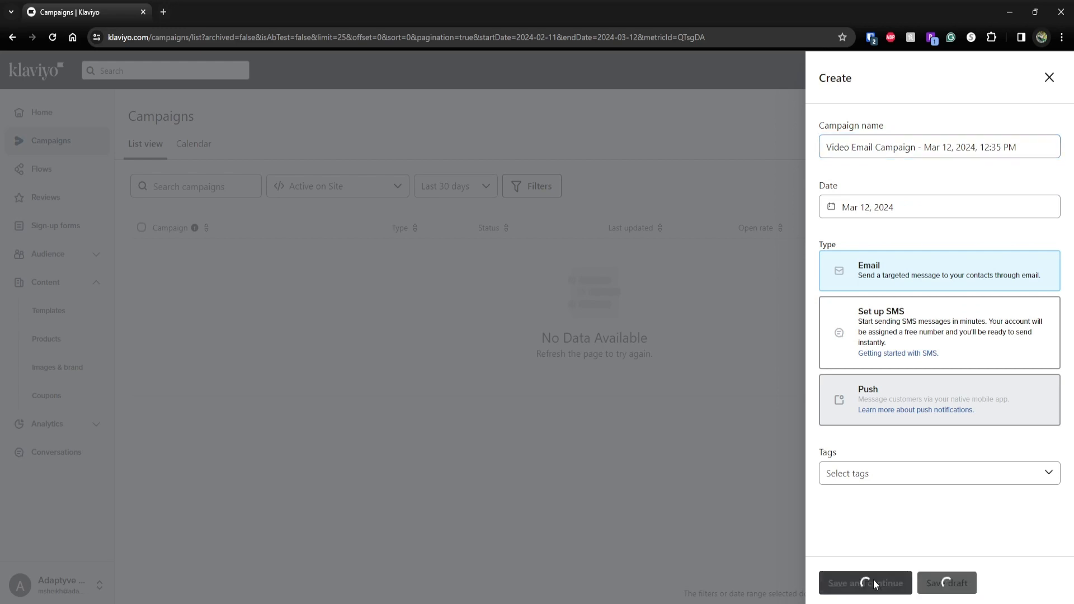
Step: Set the campaign to be sent to the Newsletter list and continue to the content stage
{"action": "left_click", "coordinate": [510, 311]}
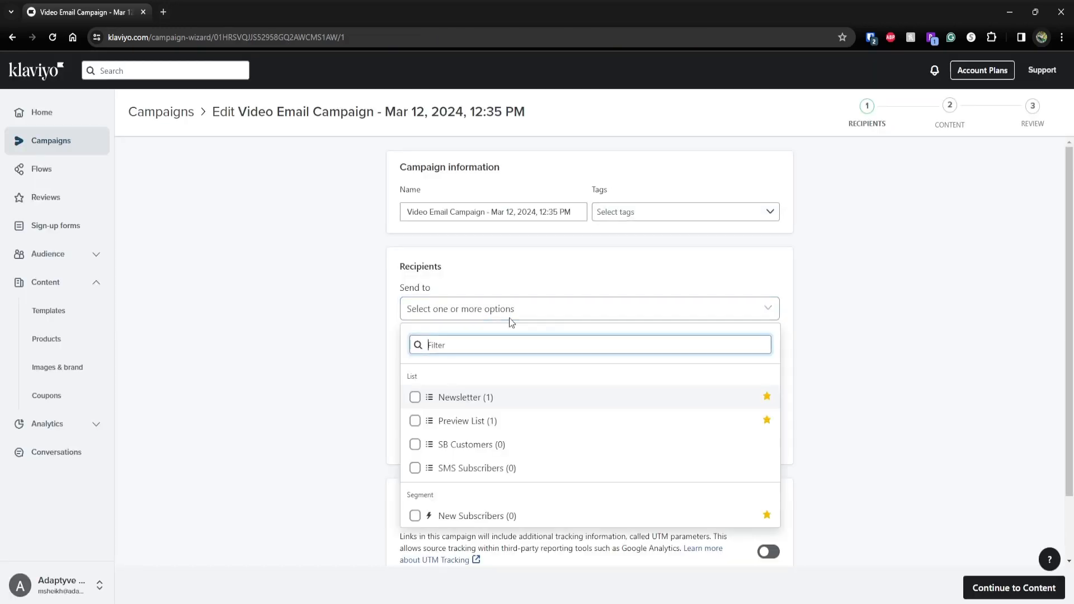
{"action": "left_click", "coordinate": [517, 402]}
{"action": "left_click", "coordinate": [916, 506]}
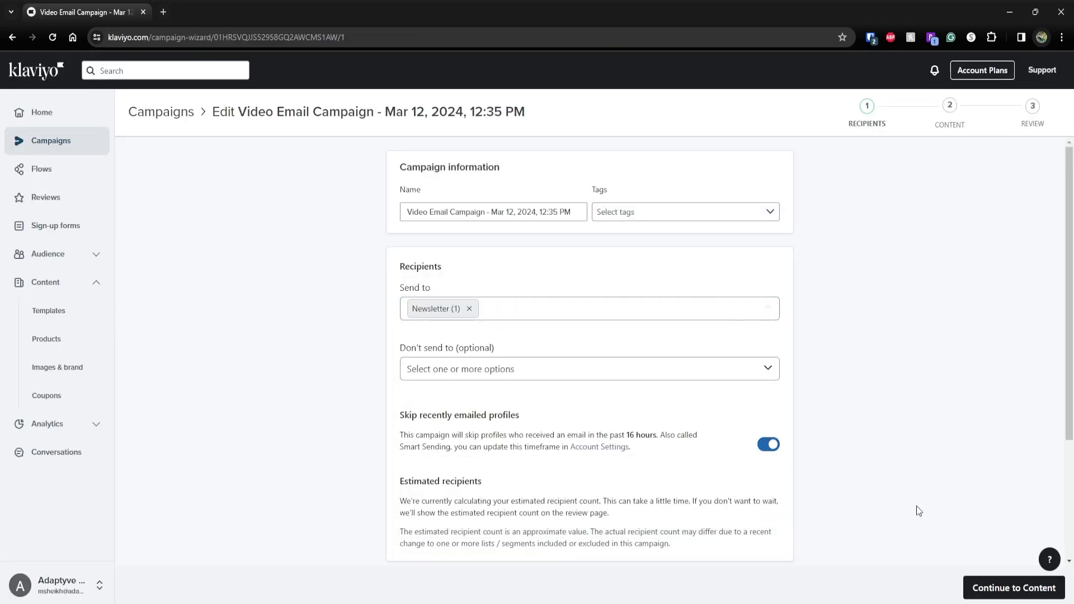
{"action": "left_click", "coordinate": [1014, 587]}
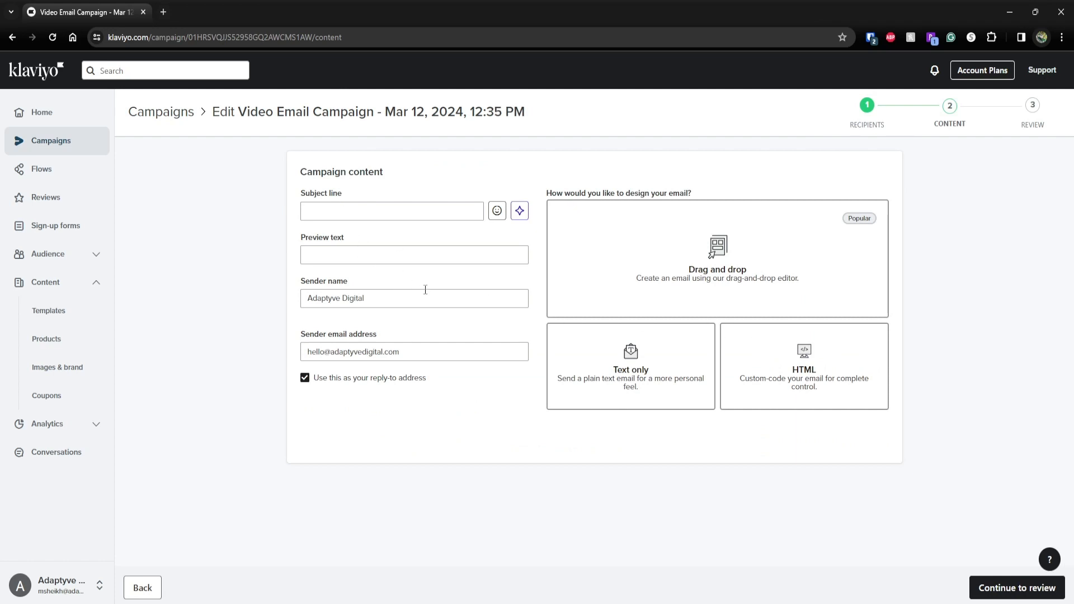
Step: Choose the drag-and-drop design method and apply the "Promotional - Product announcement" template with the cactus greenhouse photo
{"action": "left_click", "coordinate": [733, 260]}
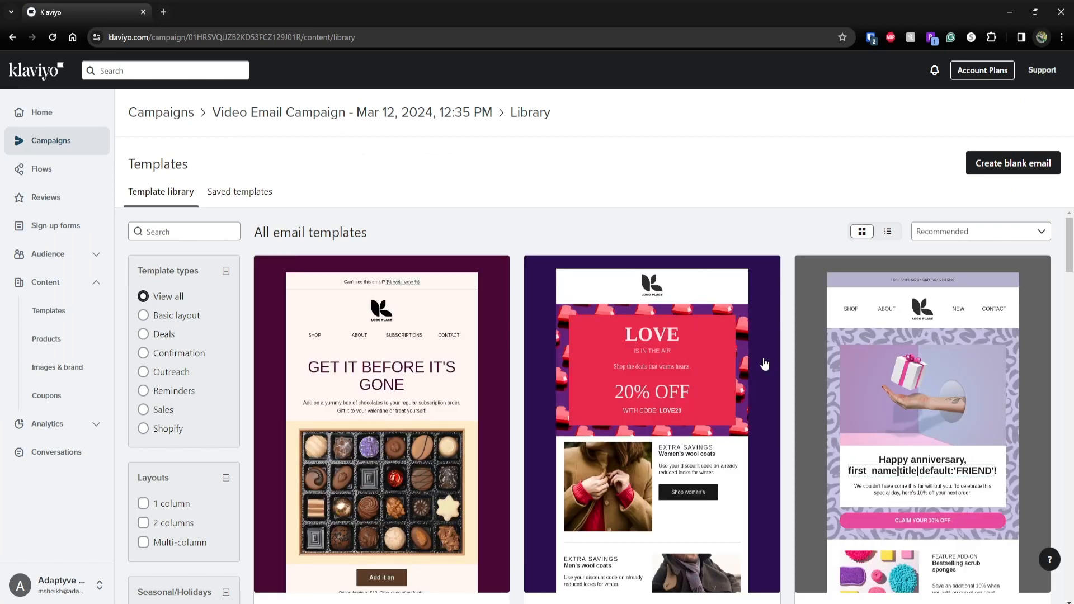
{"action": "scroll", "coordinate": [764, 364], "scroll_direction": "down", "scroll_amount": 10}
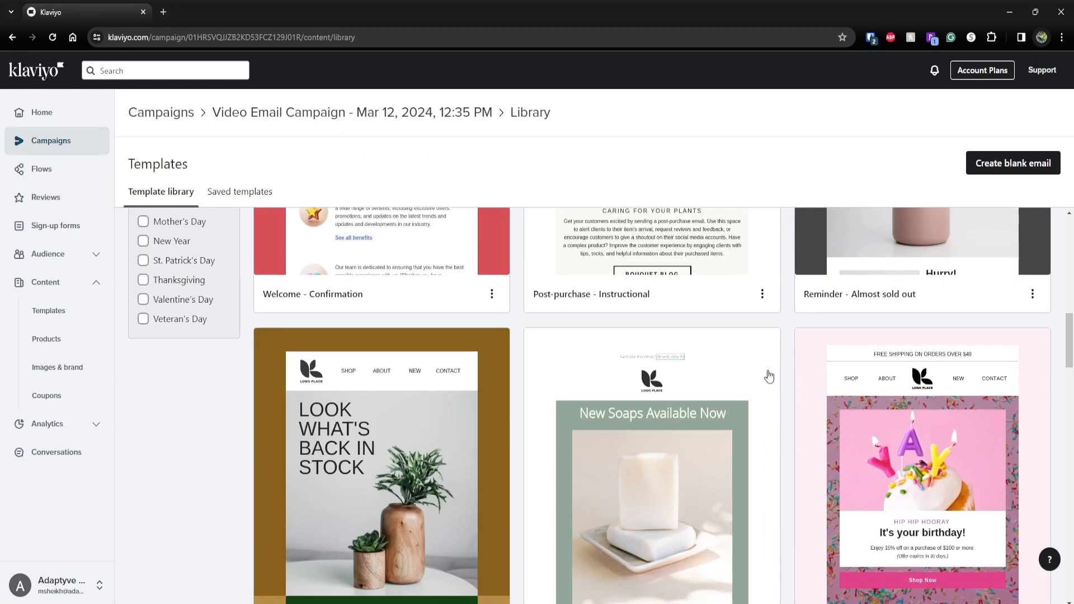
{"action": "scroll", "coordinate": [786, 398], "scroll_direction": "down", "scroll_amount": 2}
{"action": "scroll", "coordinate": [787, 397], "scroll_direction": "up", "scroll_amount": 4}
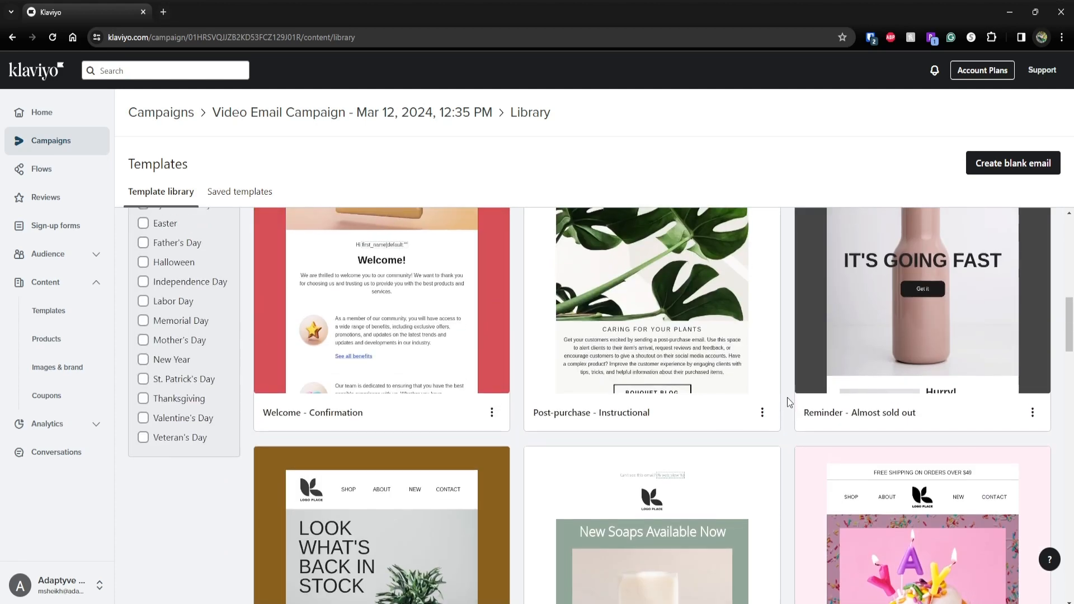
{"action": "scroll", "coordinate": [787, 397], "scroll_direction": "down", "scroll_amount": 10}
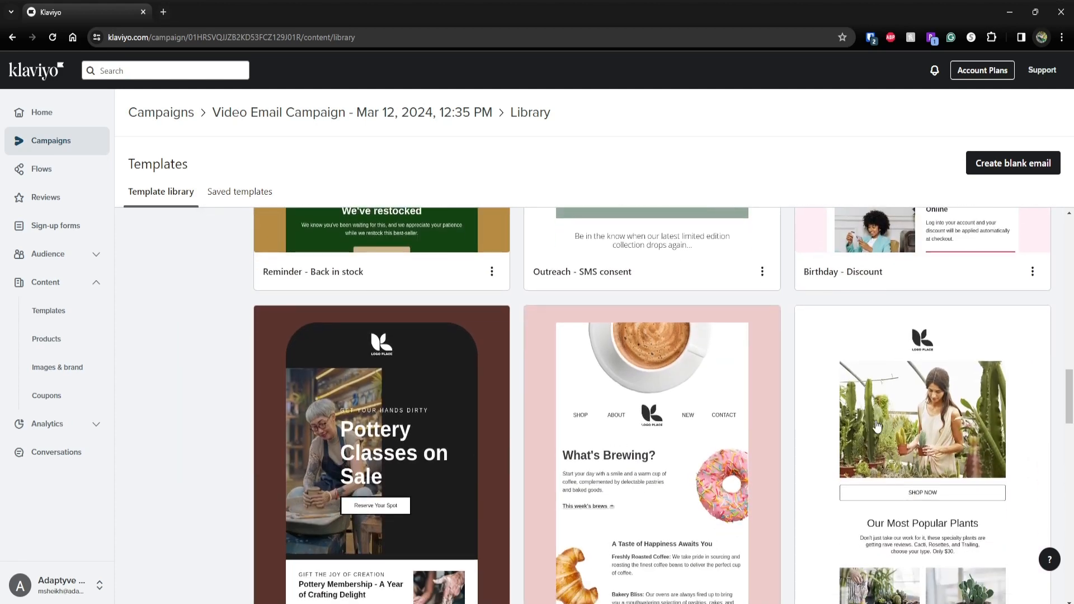
{"action": "left_click", "coordinate": [876, 427]}
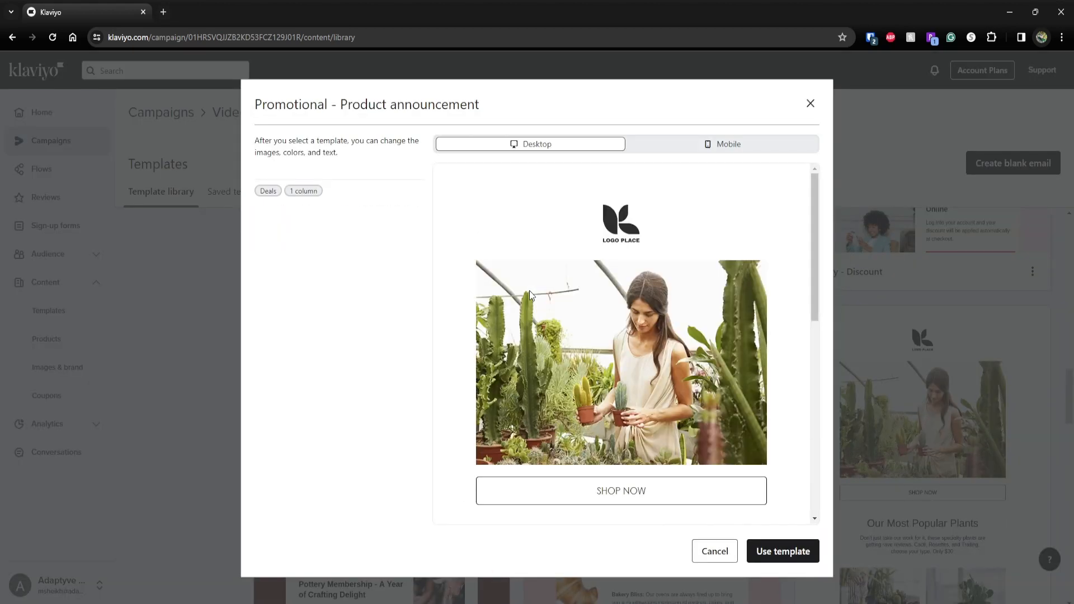
{"action": "left_click", "coordinate": [772, 566]}
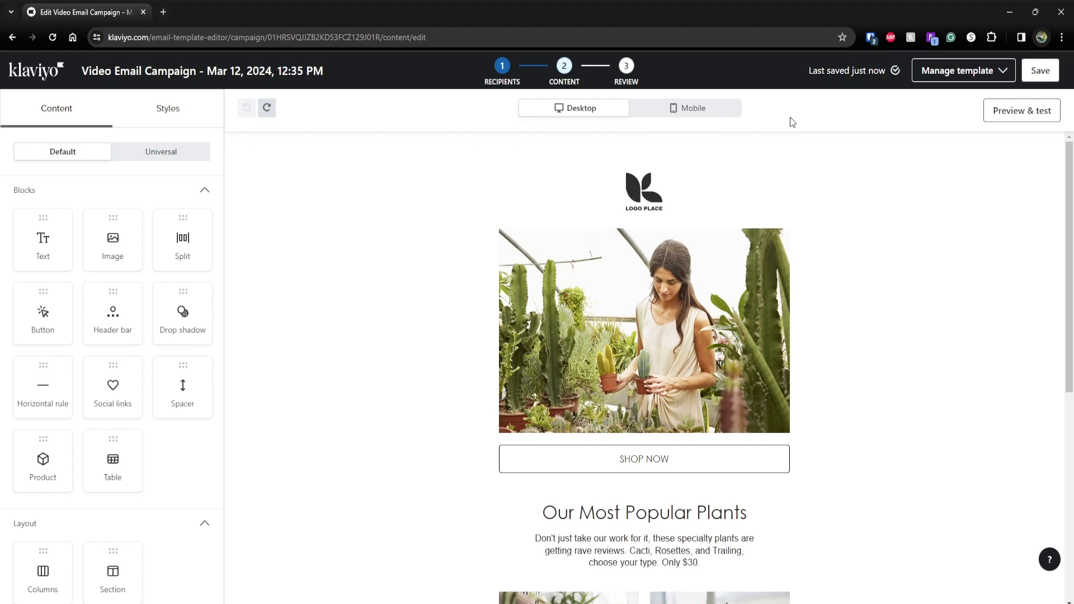
Step: Replace the main greenhouse photo block with a new image block above the first Shop Now button, using the video-thumbnail-example image
{"action": "left_click", "coordinate": [481, 302]}
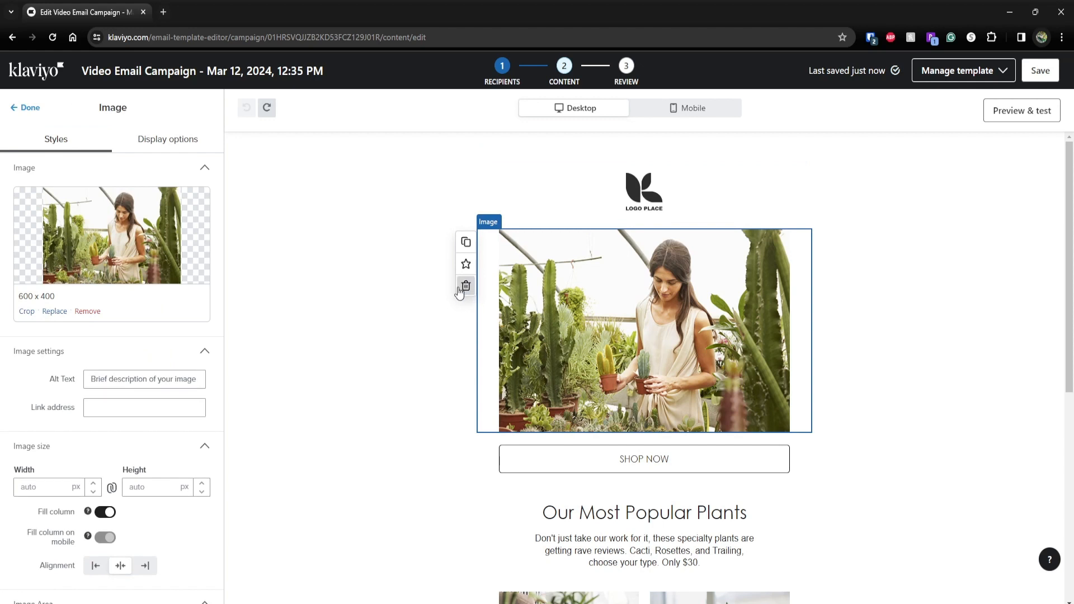
{"action": "left_click", "coordinate": [466, 286]}
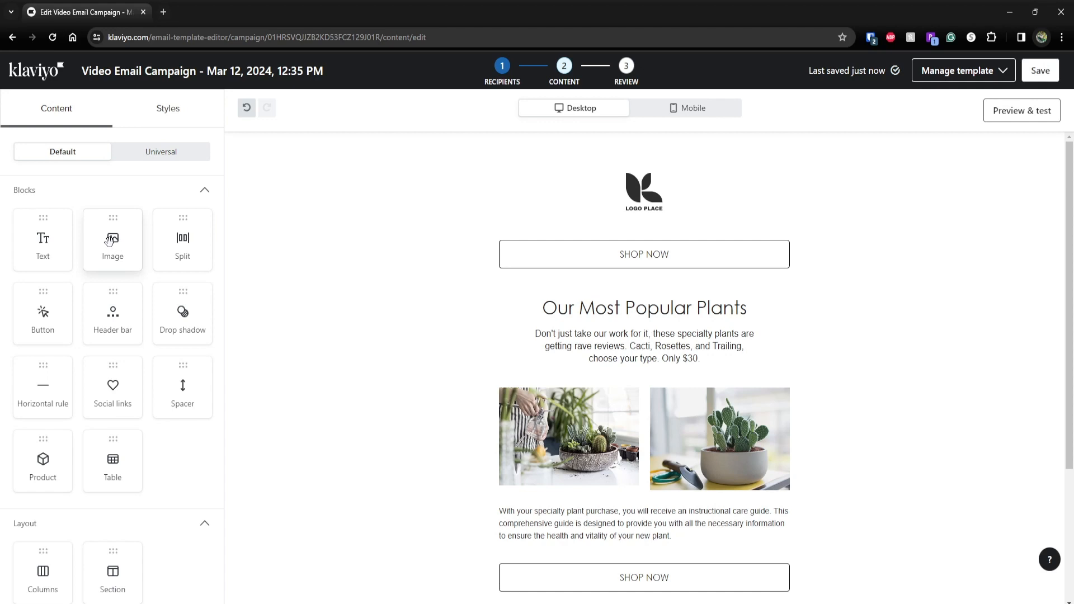
{"action": "left_click_drag", "start_coordinate": [109, 241], "coordinate": [604, 263]}
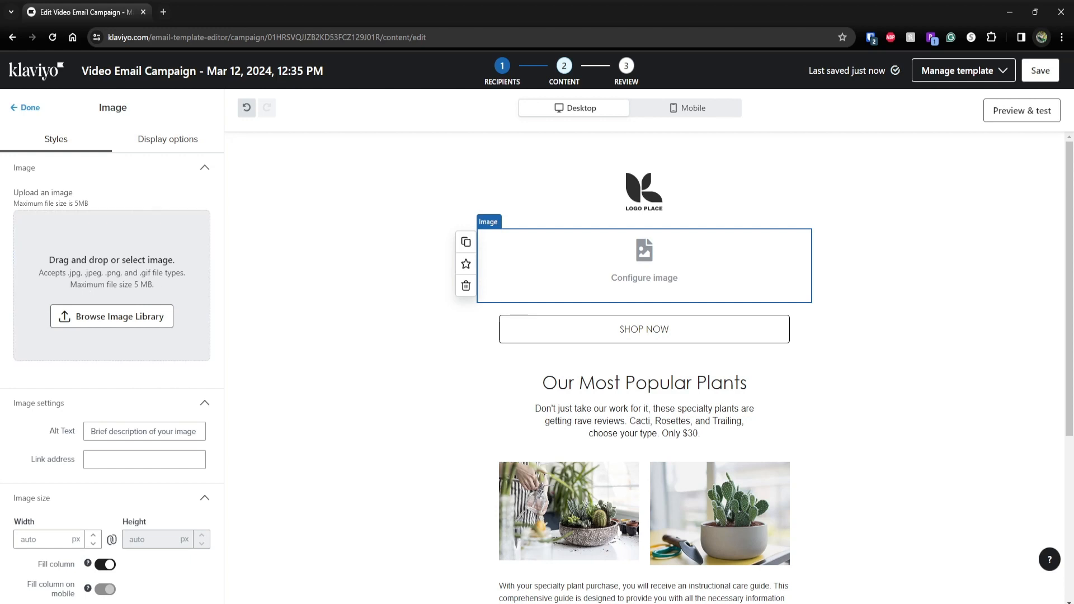
{"action": "left_click_drag", "start_coordinate": [268, 312], "coordinate": [199, 314]}
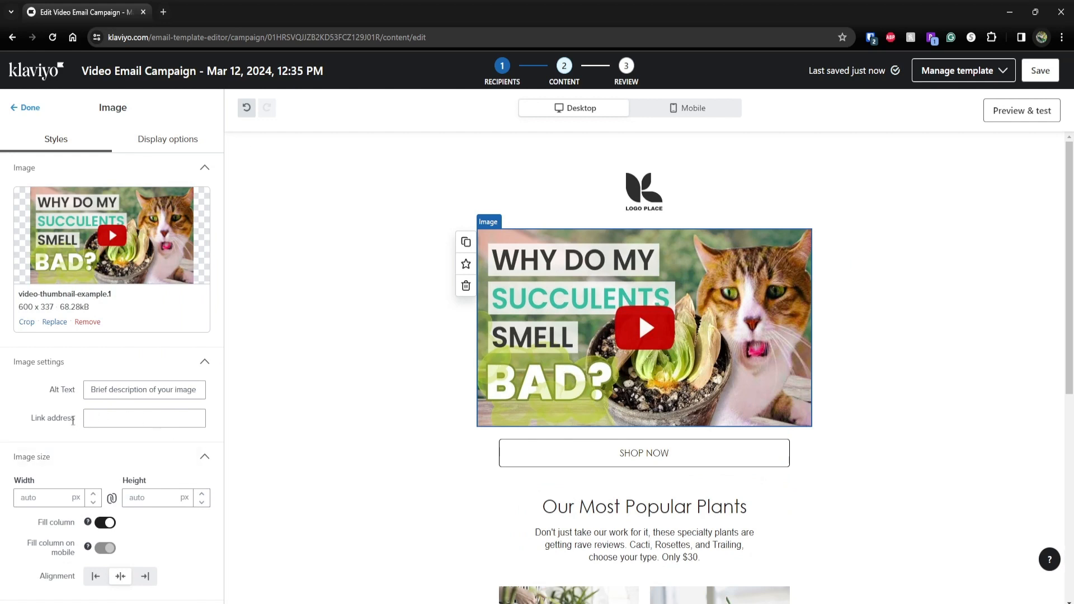
Step: Set the thumbnail image's link address to the copied YouTube video URL
{"action": "left_click", "coordinate": [102, 422]}
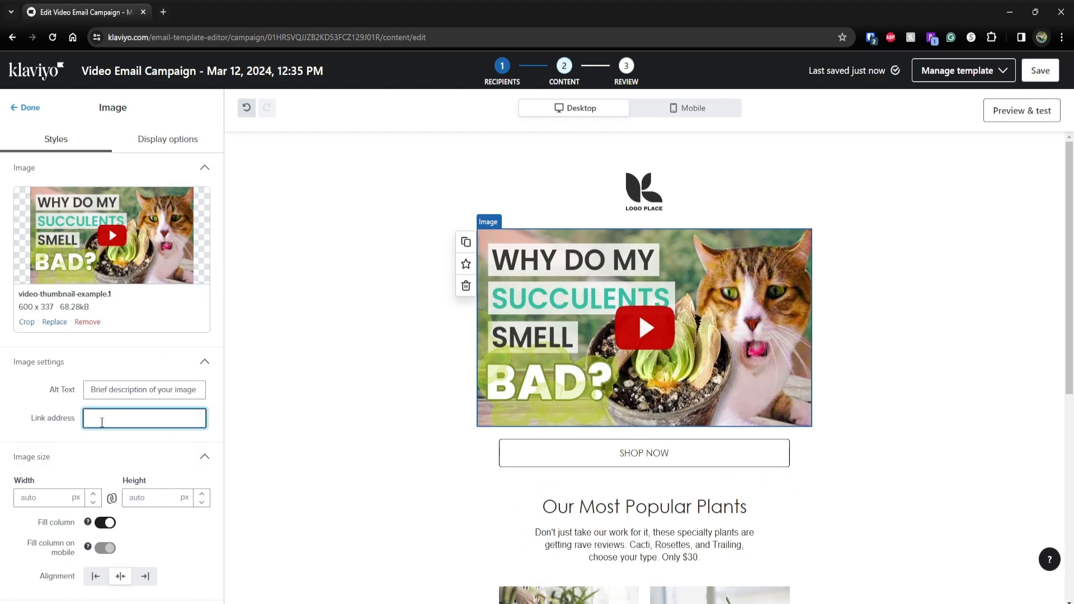
{"action": "key", "text": "ctrl+v"}
{"action": "left_click", "coordinate": [214, 419]}
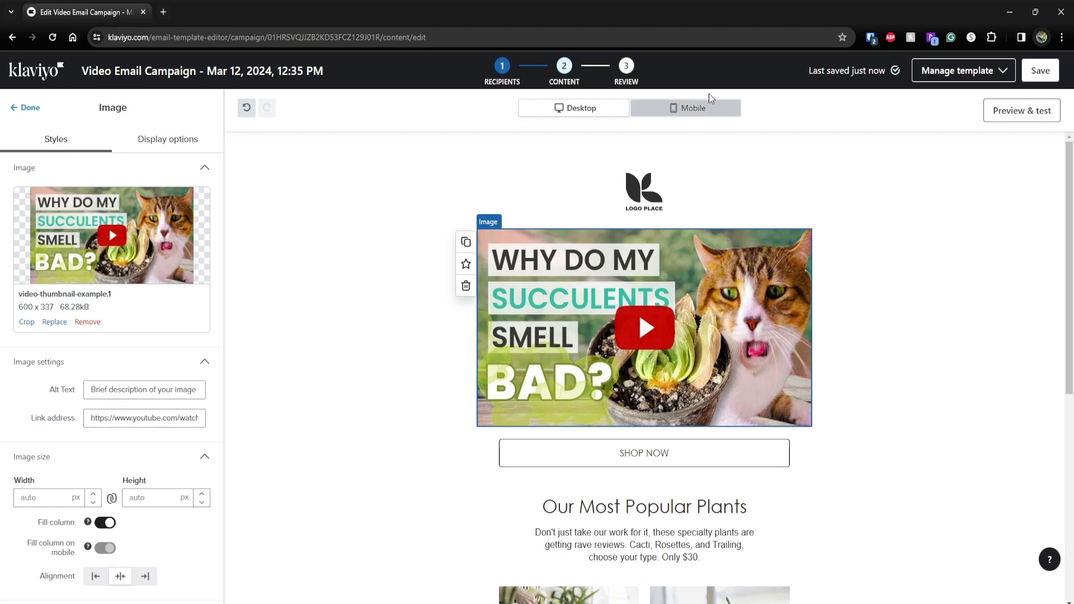
Step: Preview the email and test that the thumbnail opens the YouTube video, pause it, and return to the preview
{"action": "left_click", "coordinate": [1011, 111]}
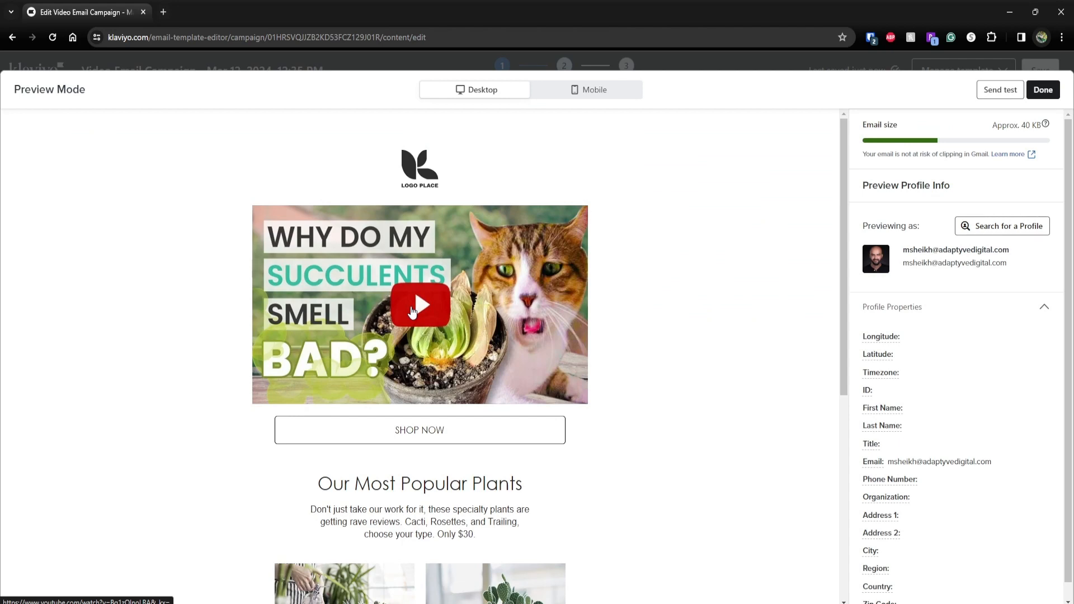
{"action": "left_click", "coordinate": [412, 311]}
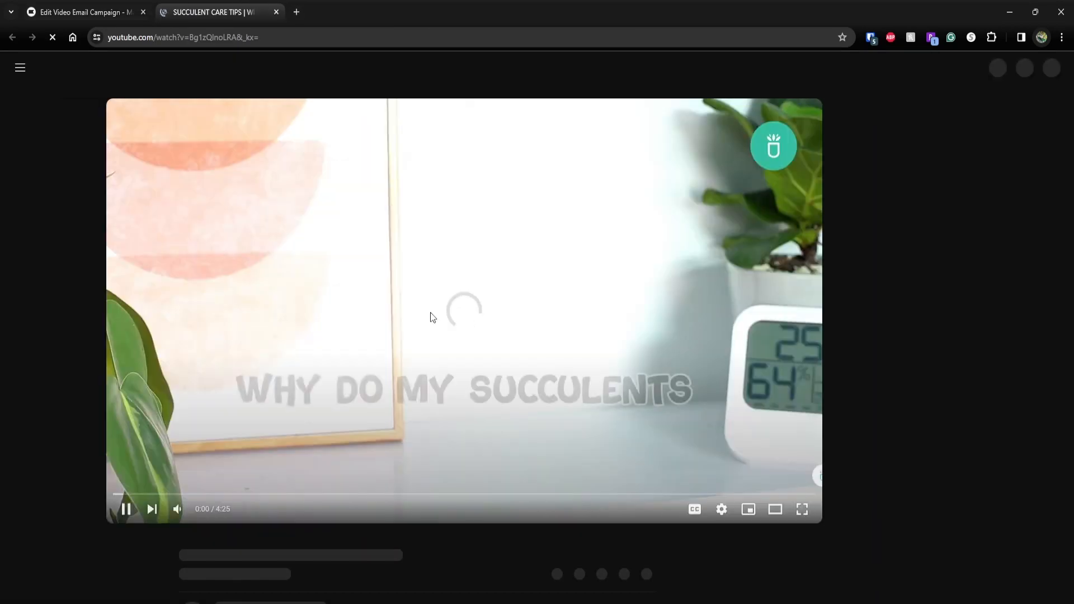
{"action": "left_click", "coordinate": [431, 312]}
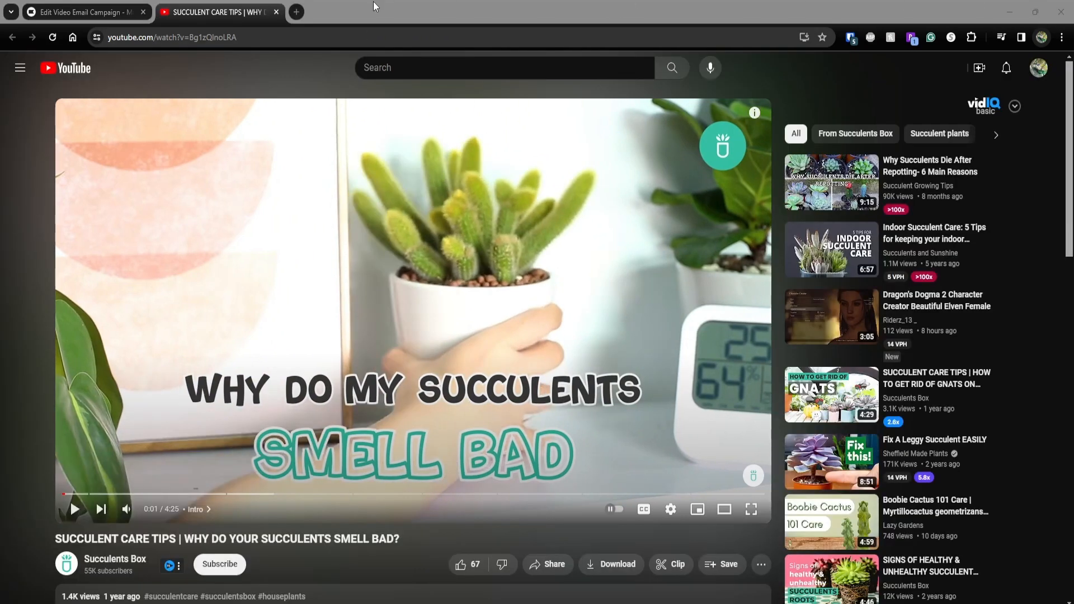
{"action": "left_click", "coordinate": [120, 6]}
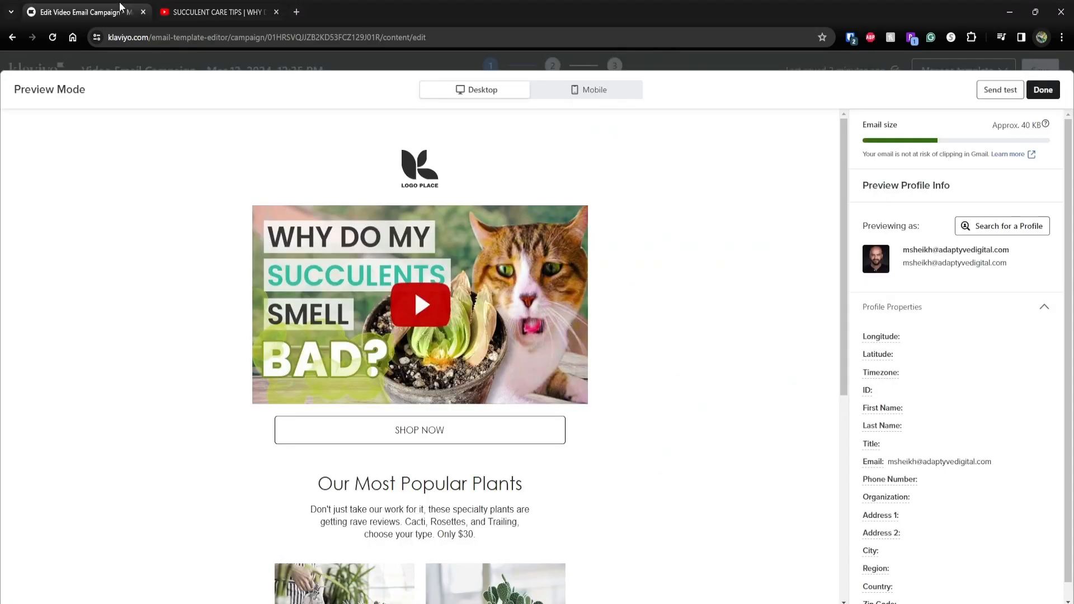